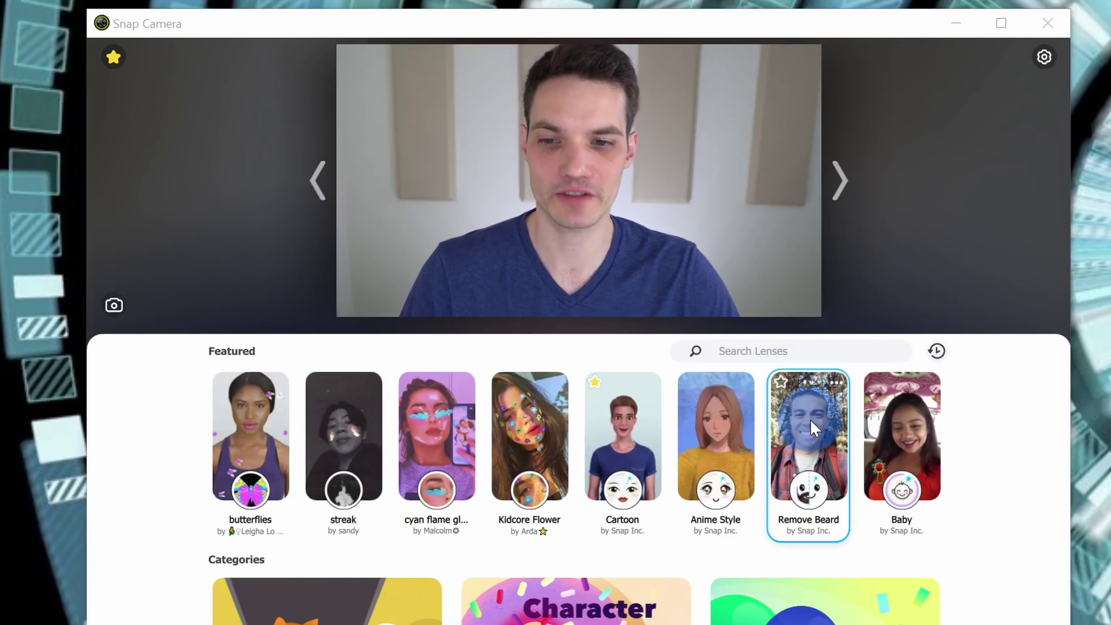
Toggle the Baby lens on and off, leave it applied, and open its options menu
{"action": "left_click", "coordinate": [898, 433]}
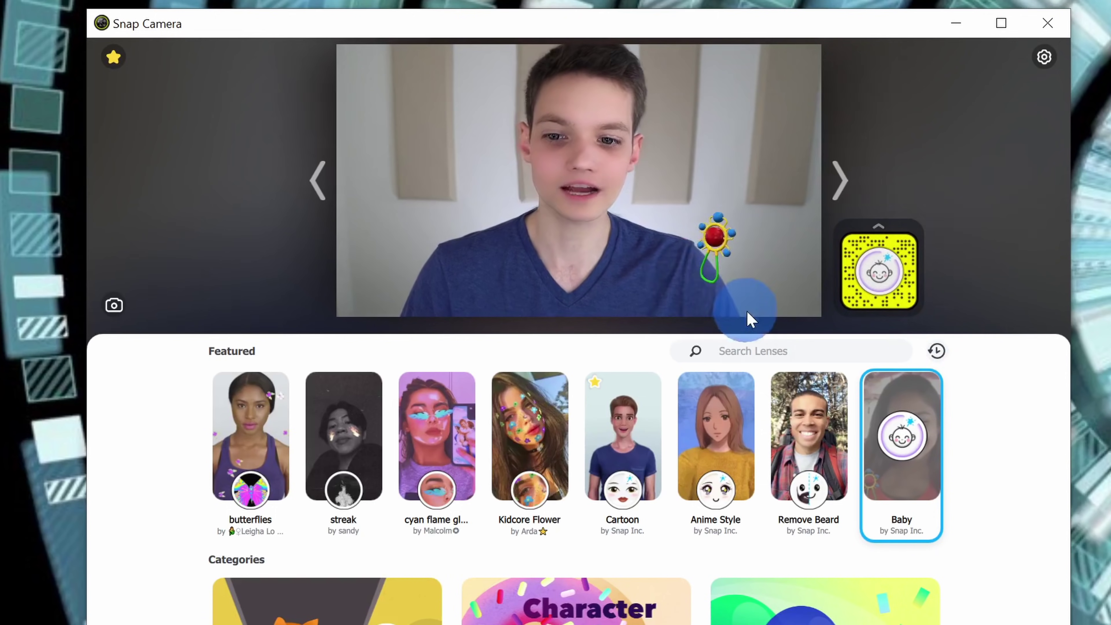
{"action": "mouse_move", "coordinate": [933, 448]}
{"action": "left_click", "coordinate": [909, 438]}
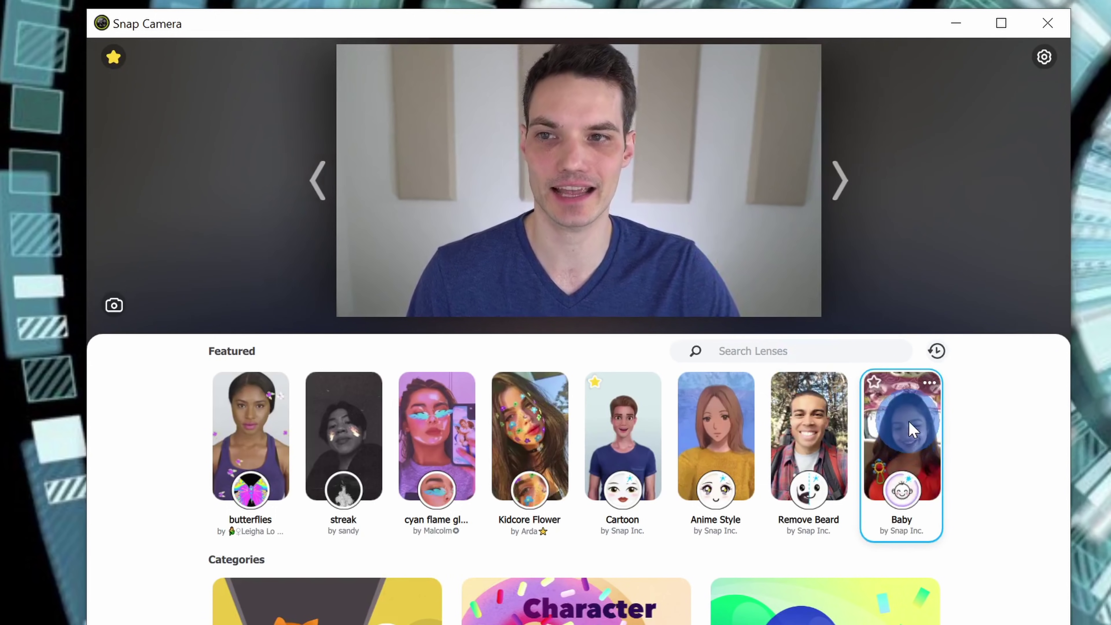
{"action": "left_click", "coordinate": [910, 422]}
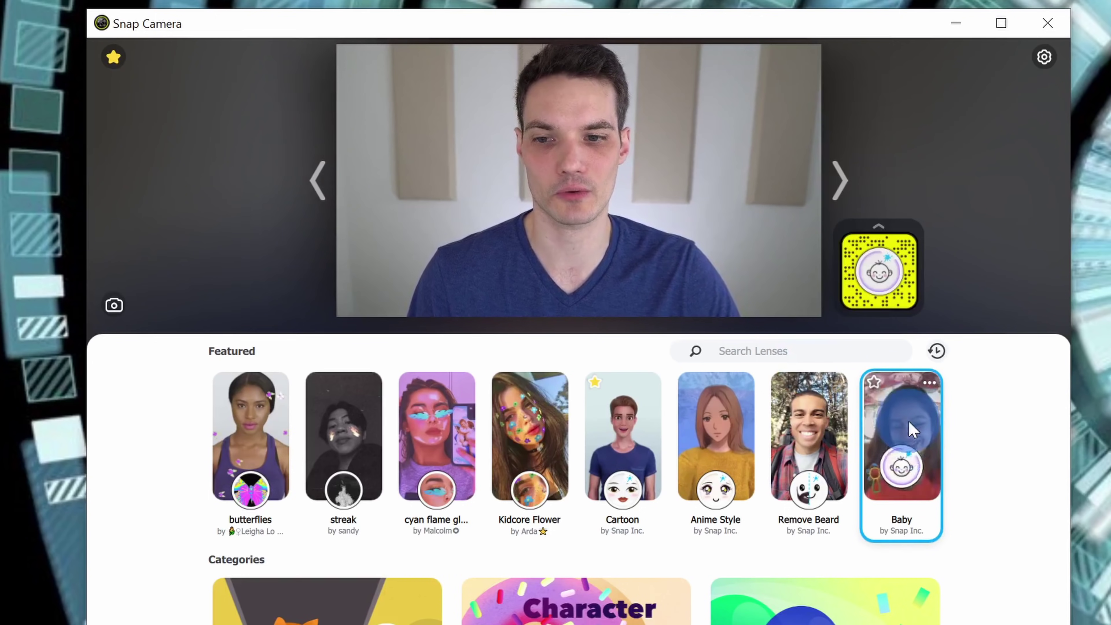
{"action": "left_click", "coordinate": [910, 423]}
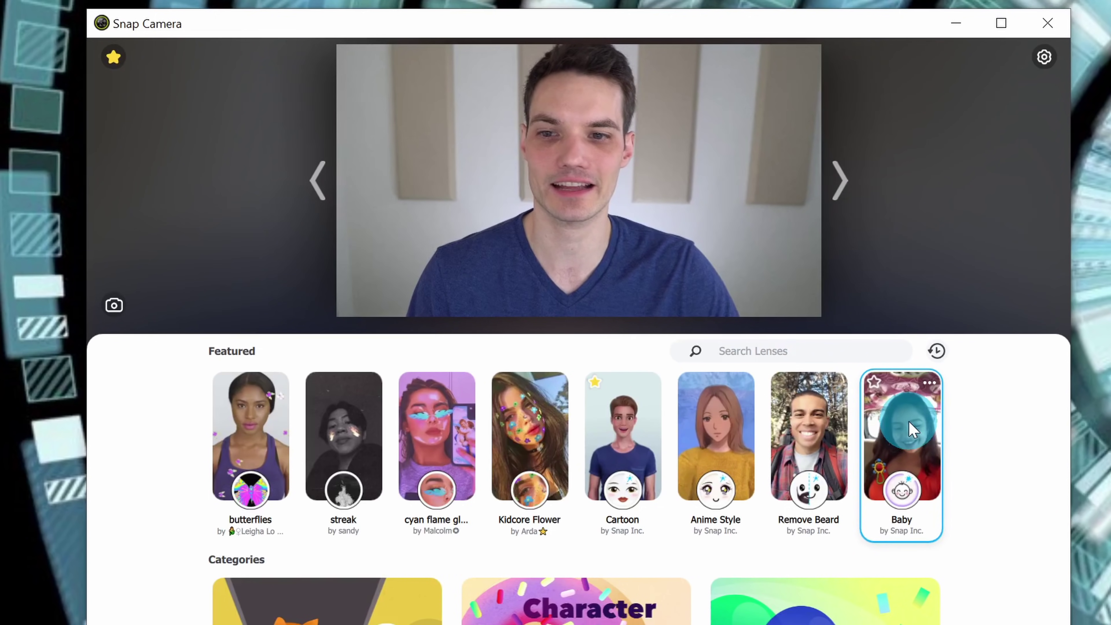
{"action": "left_click", "coordinate": [909, 422]}
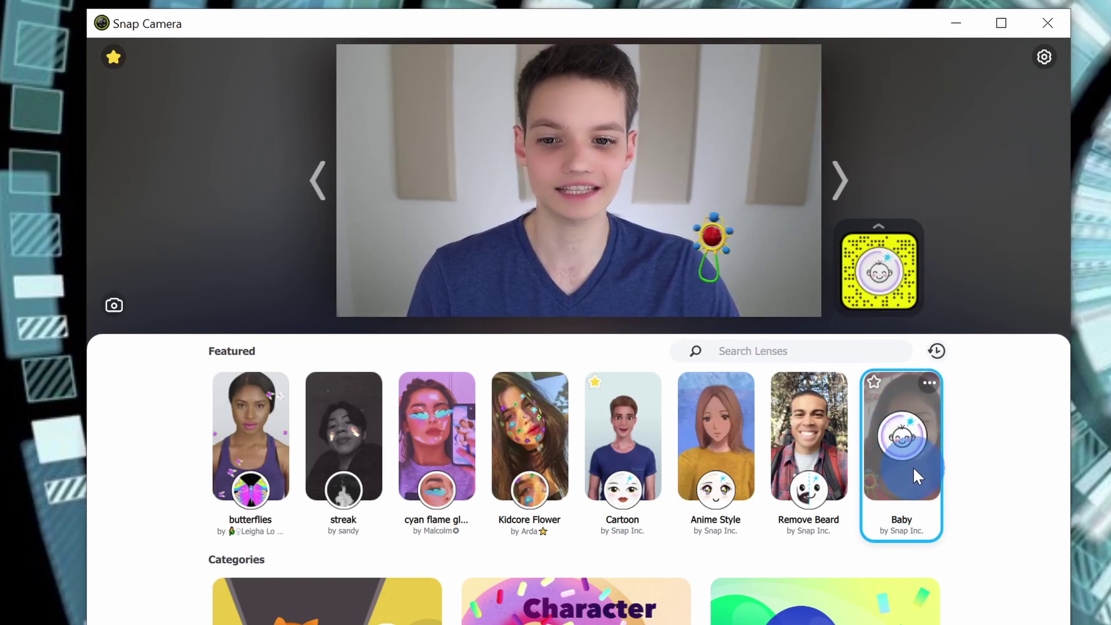
{"action": "left_click", "coordinate": [929, 384]}
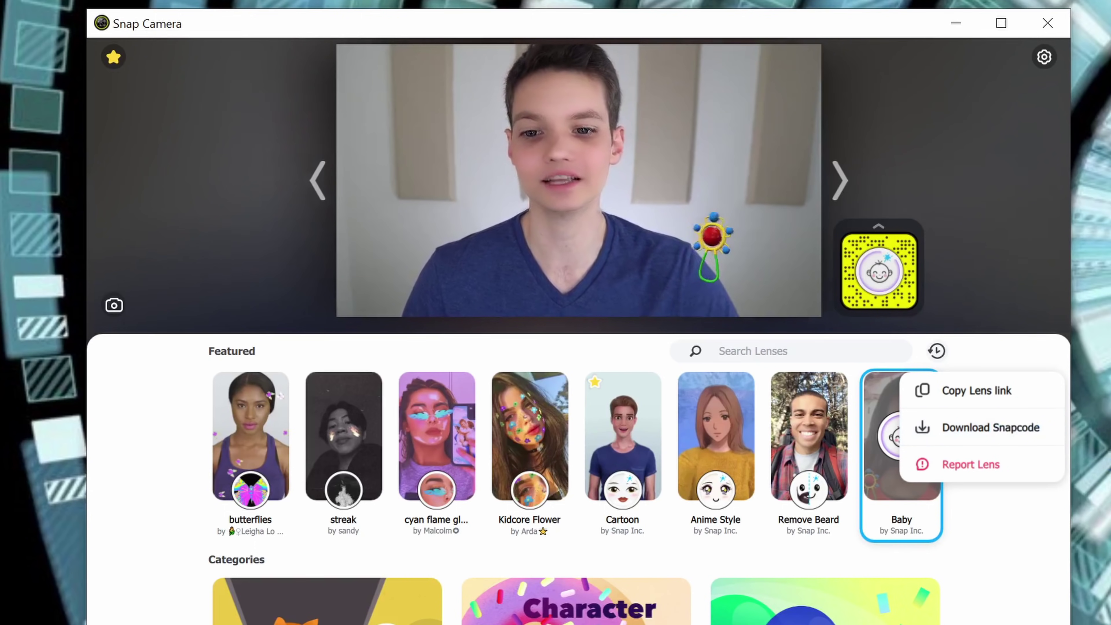
Close the Baby lens options and star Baby as a favourite
{"action": "left_click", "coordinate": [1026, 528]}
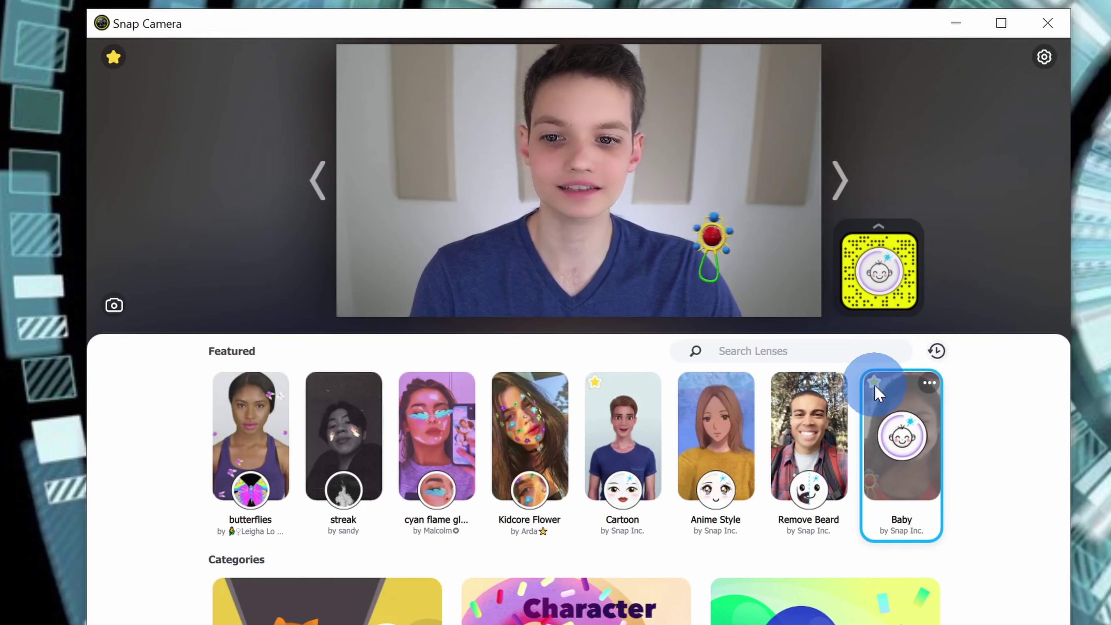
{"action": "left_click", "coordinate": [875, 383]}
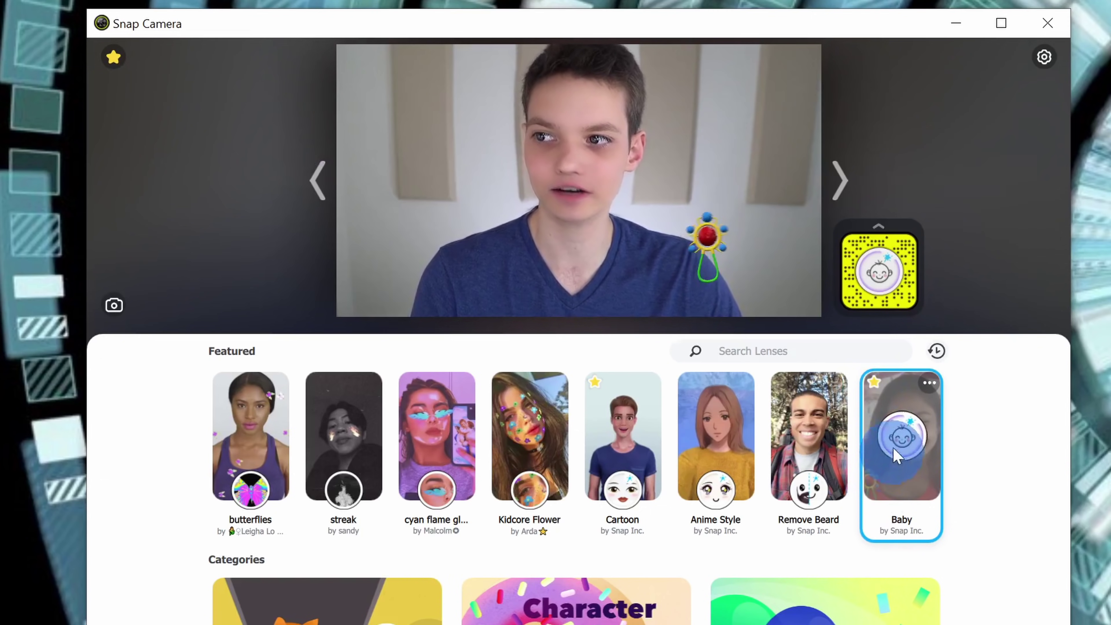
Open the Favorites list and select the Baby and Cowboy lenses
{"action": "left_click", "coordinate": [115, 57]}
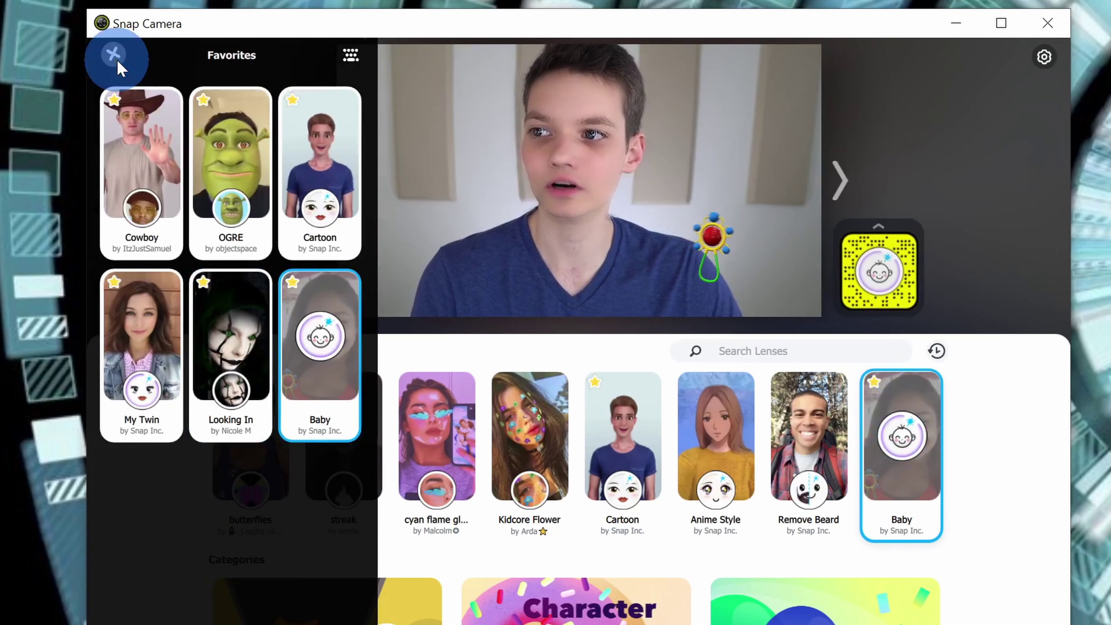
{"action": "left_click", "coordinate": [332, 270]}
{"action": "left_click", "coordinate": [165, 146]}
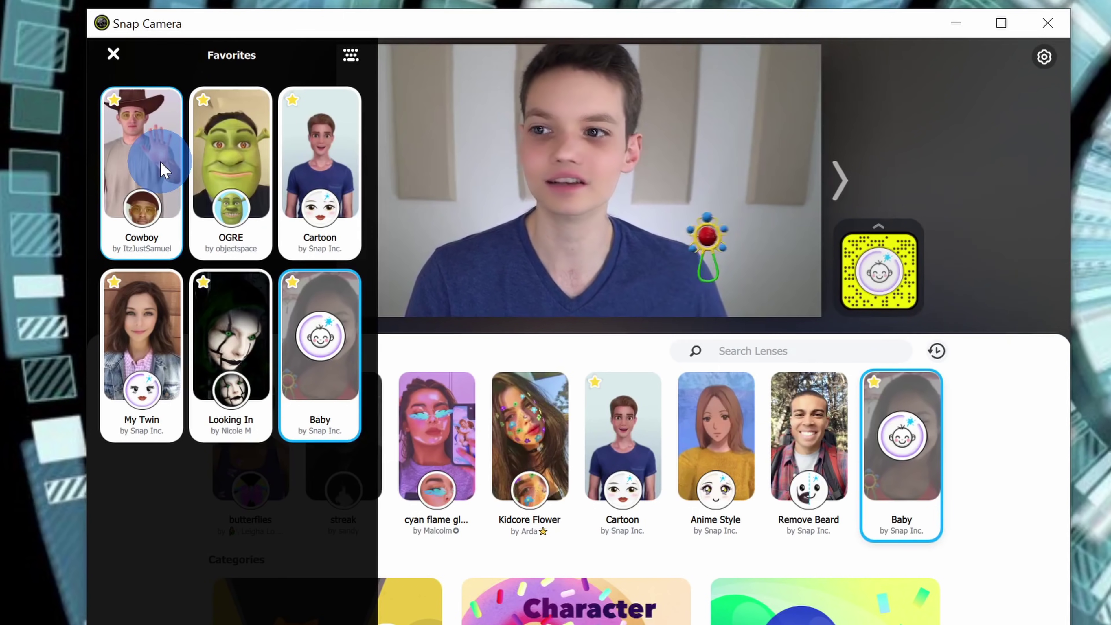
Assign Ctrl+F1 as the Looking In lens hotkey, then close the Favorites panel
{"action": "left_click", "coordinate": [351, 55]}
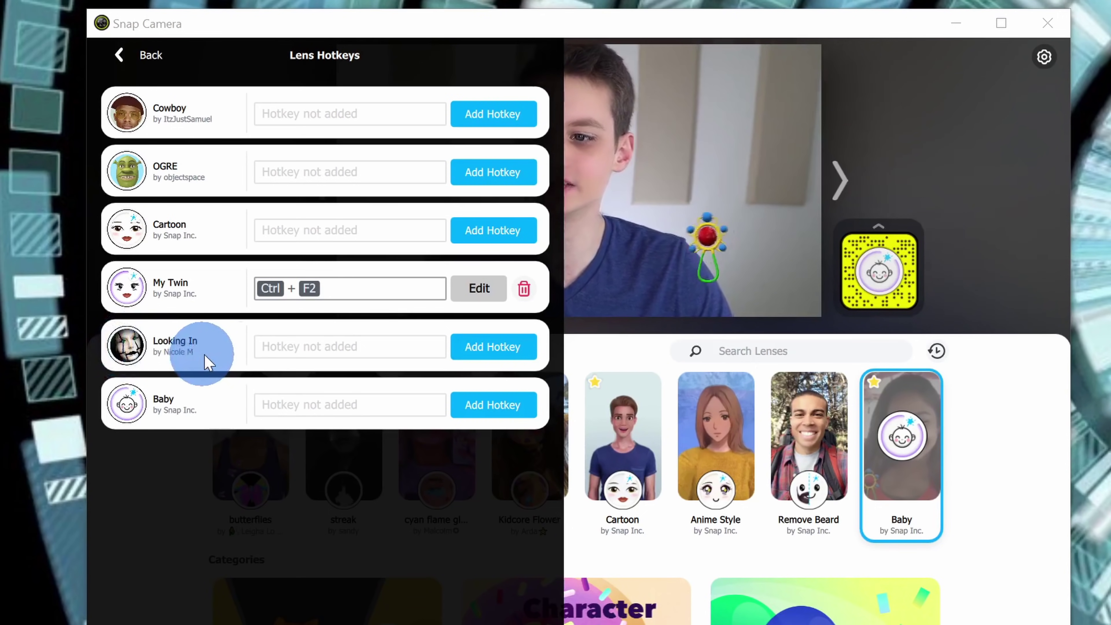
{"action": "left_click", "coordinate": [310, 348]}
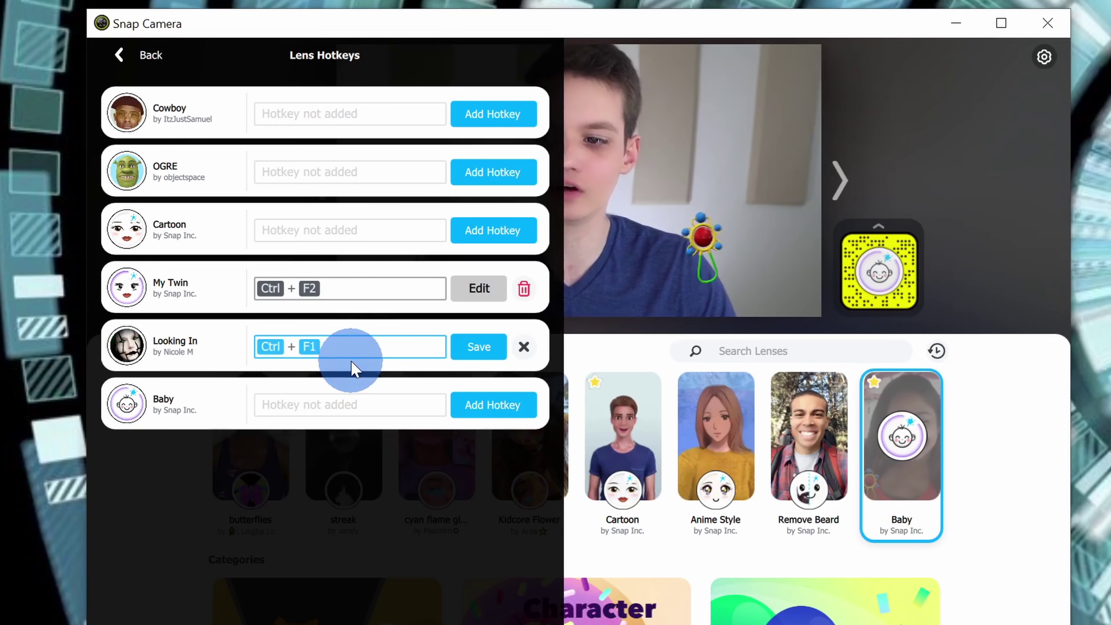
{"action": "left_click", "coordinate": [472, 360]}
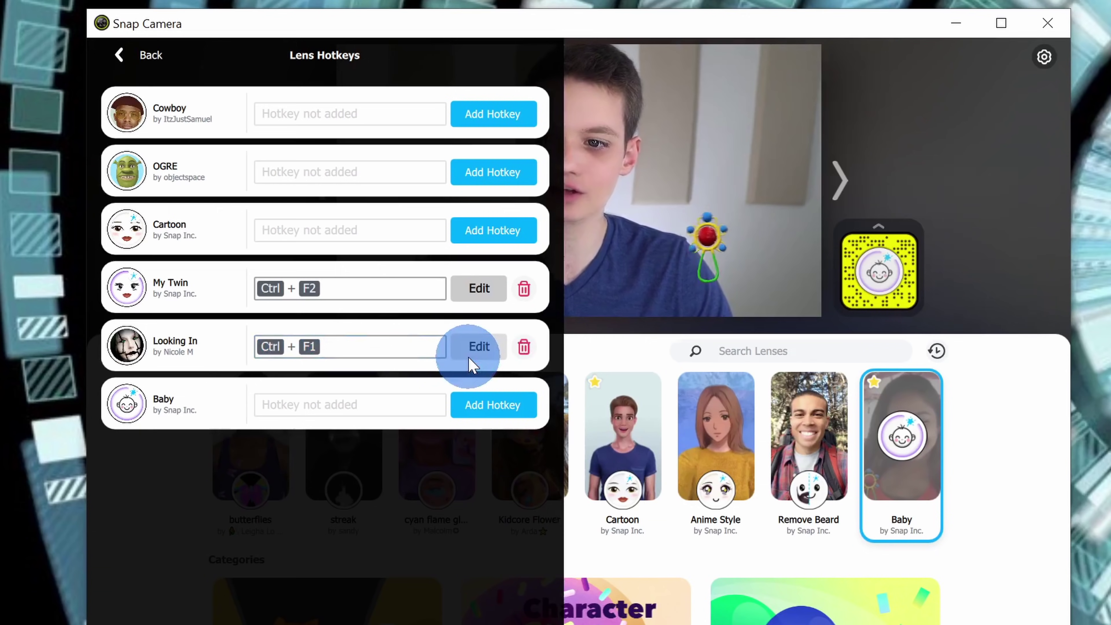
{"action": "left_click", "coordinate": [136, 62]}
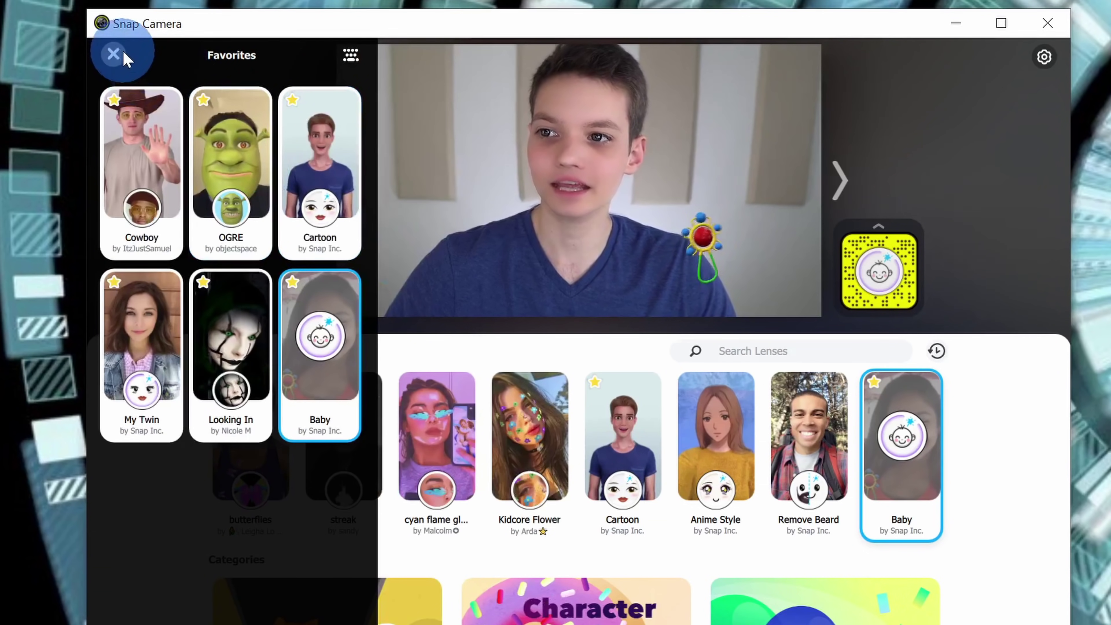
{"action": "left_click", "coordinate": [112, 50]}
{"action": "left_click", "coordinate": [276, 446]}
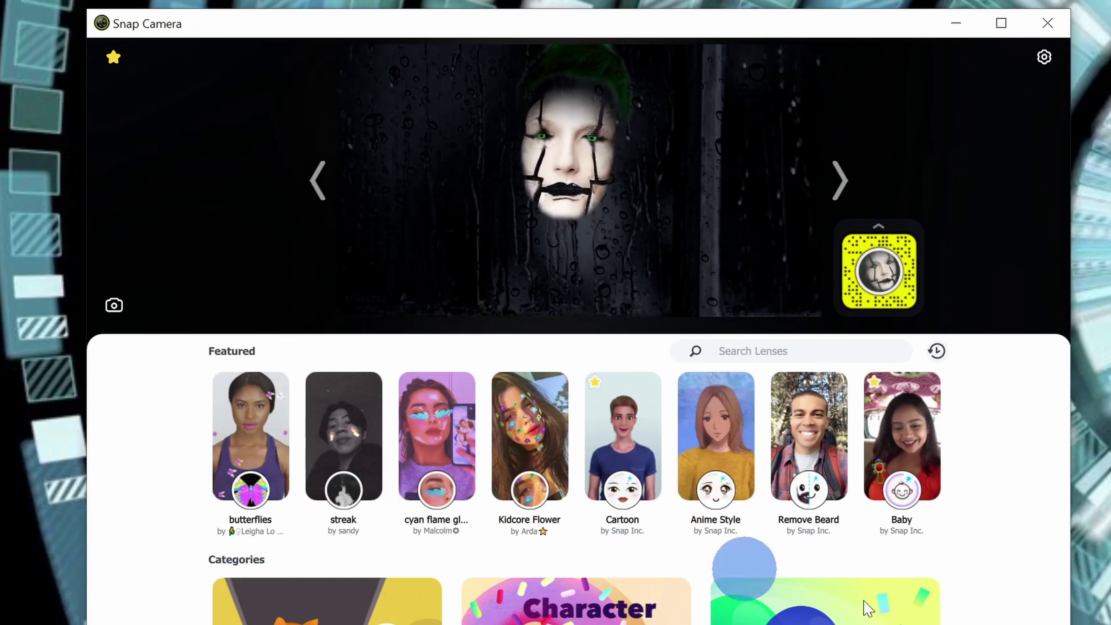
{"action": "left_click", "coordinate": [923, 433]}
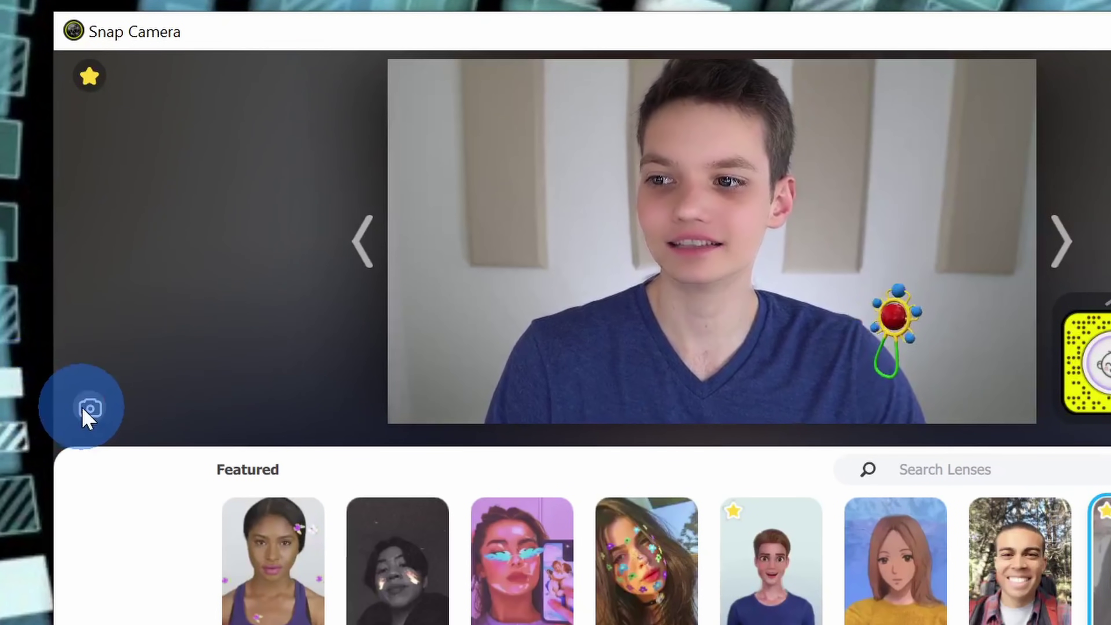
Dismiss the Take Photo/Take Video options and apply the Cartoon lens
{"action": "mouse_move", "coordinate": [88, 411]}
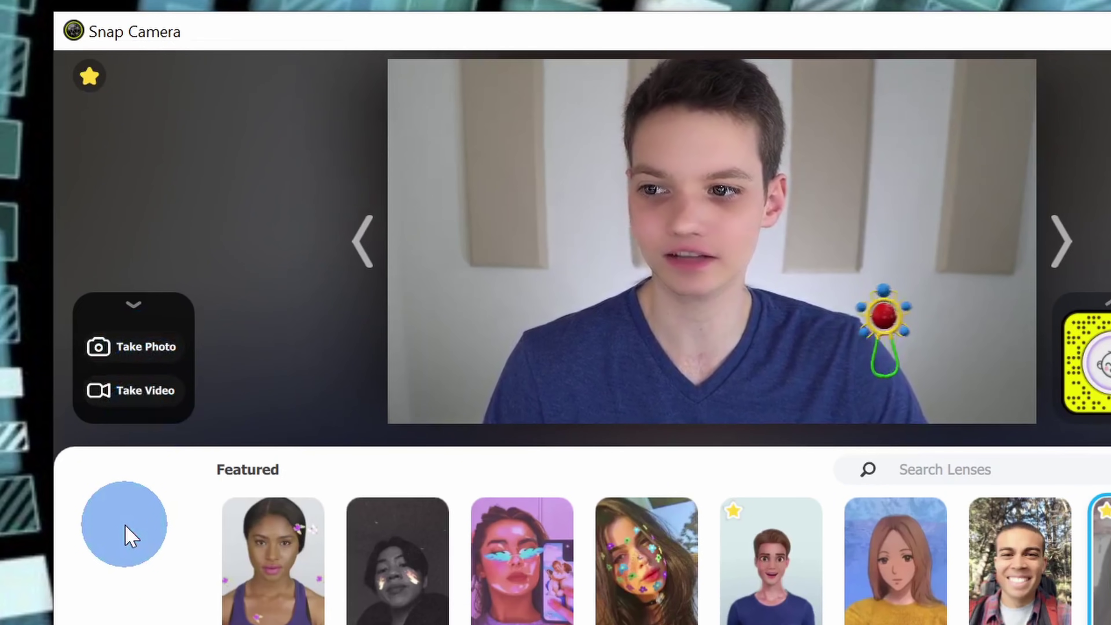
{"action": "left_click", "coordinate": [138, 315]}
{"action": "left_click", "coordinate": [751, 605]}
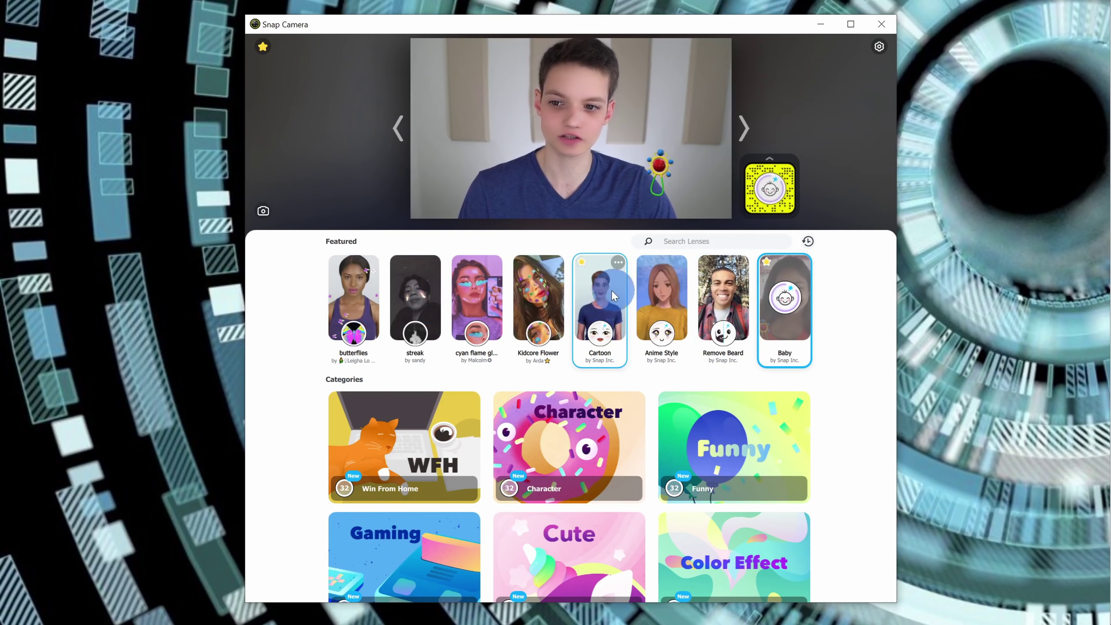
{"action": "left_click", "coordinate": [542, 296]}
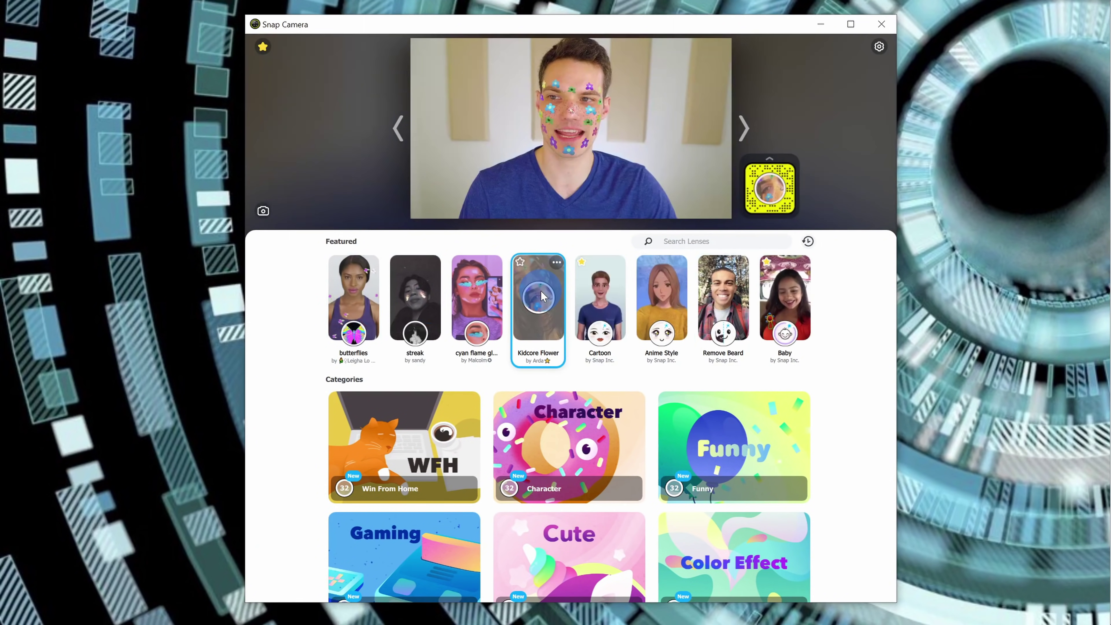
{"action": "left_click", "coordinate": [516, 281]}
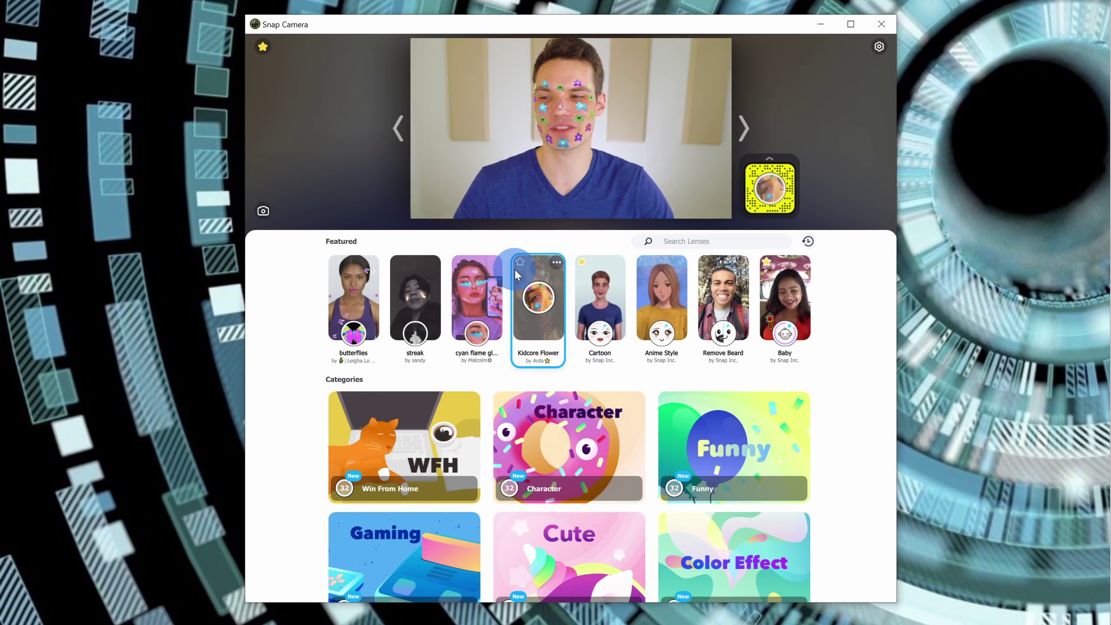
{"action": "scroll", "coordinate": [508, 287], "scroll_direction": "down", "scroll_amount": 2}
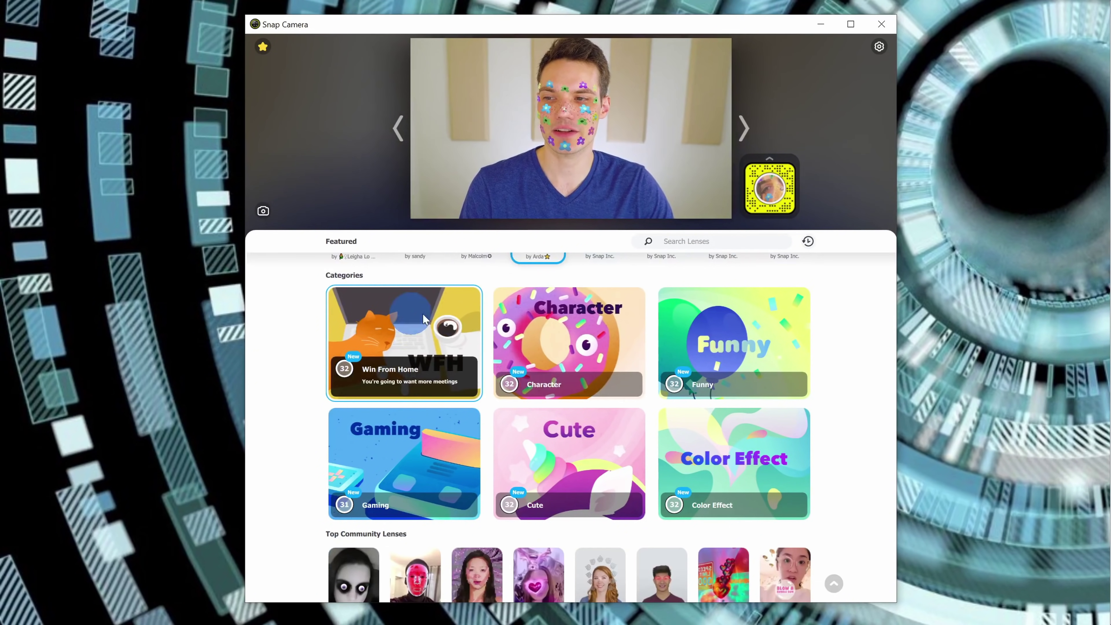
{"action": "scroll", "coordinate": [425, 454], "scroll_direction": "down", "scroll_amount": 3}
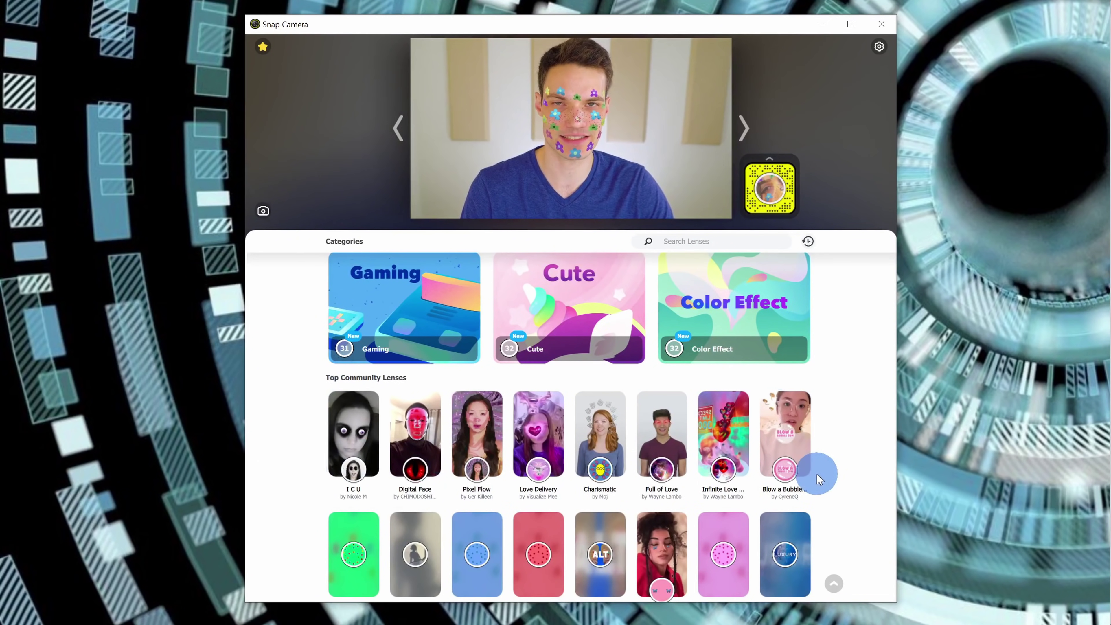
{"action": "scroll", "coordinate": [817, 475], "scroll_direction": "up", "scroll_amount": 4}
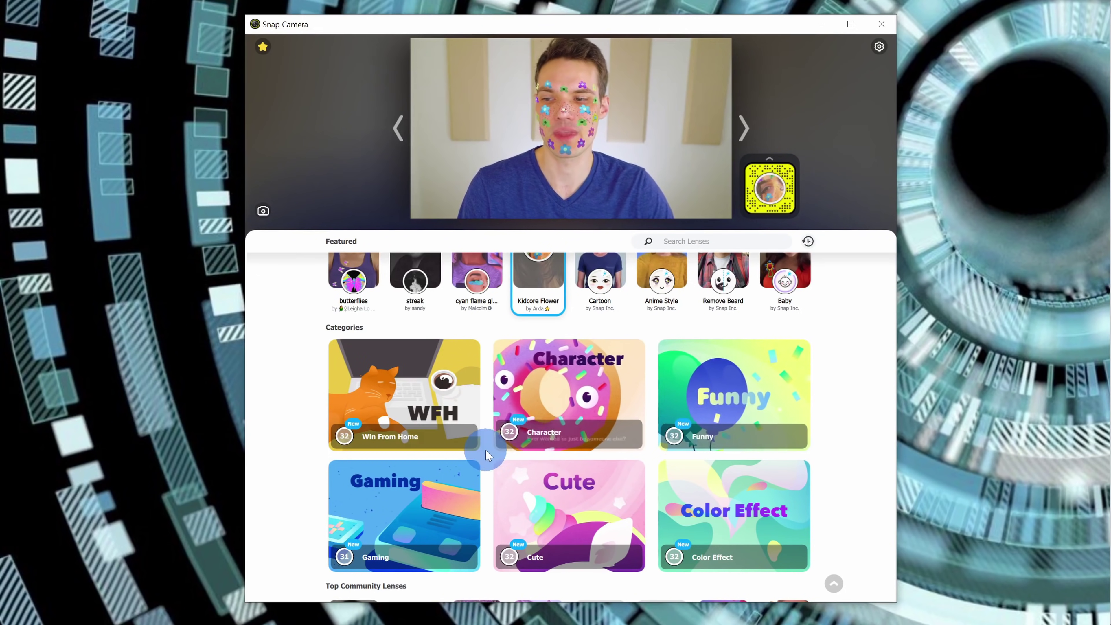
In Win From Home, try Space and Night City, settle on Aurora, and return to Main
{"action": "left_click", "coordinate": [439, 386]}
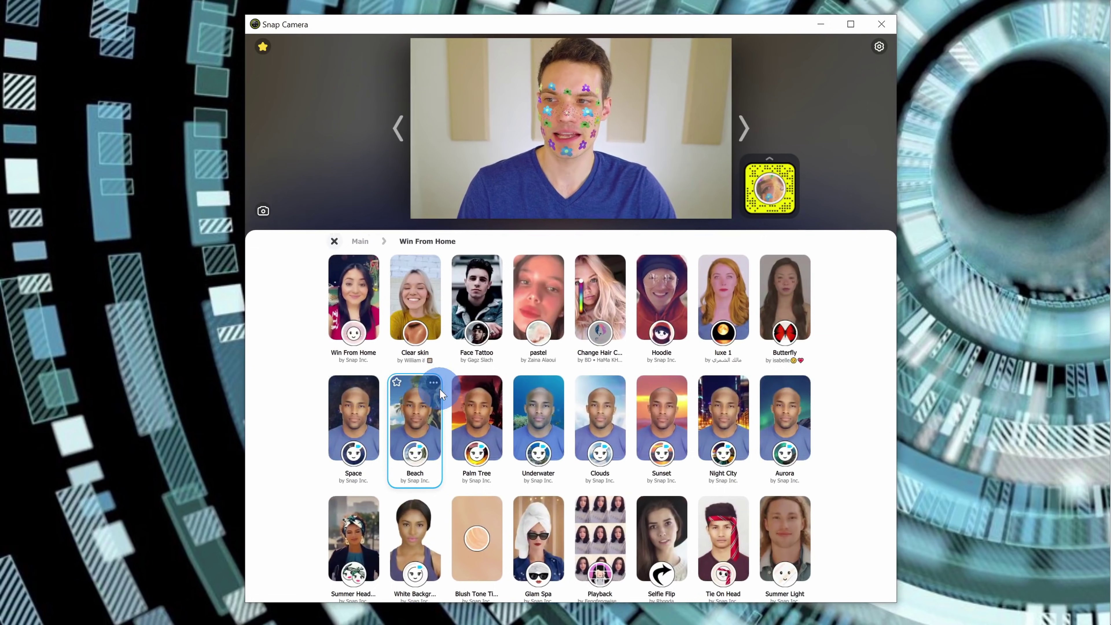
{"action": "left_click", "coordinate": [350, 481]}
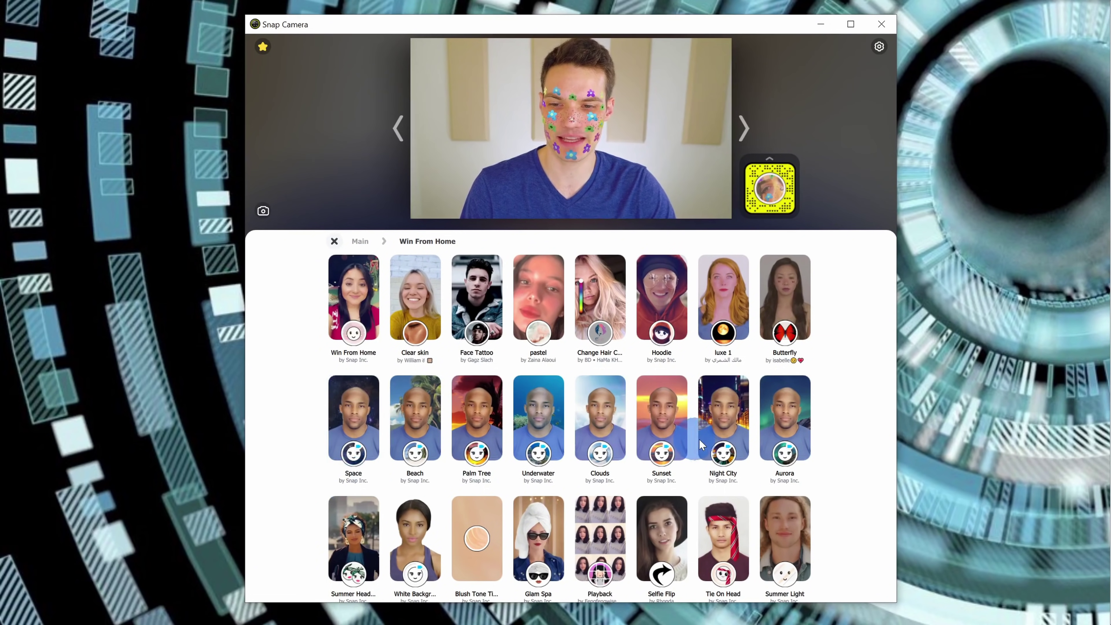
{"action": "left_click", "coordinate": [725, 406]}
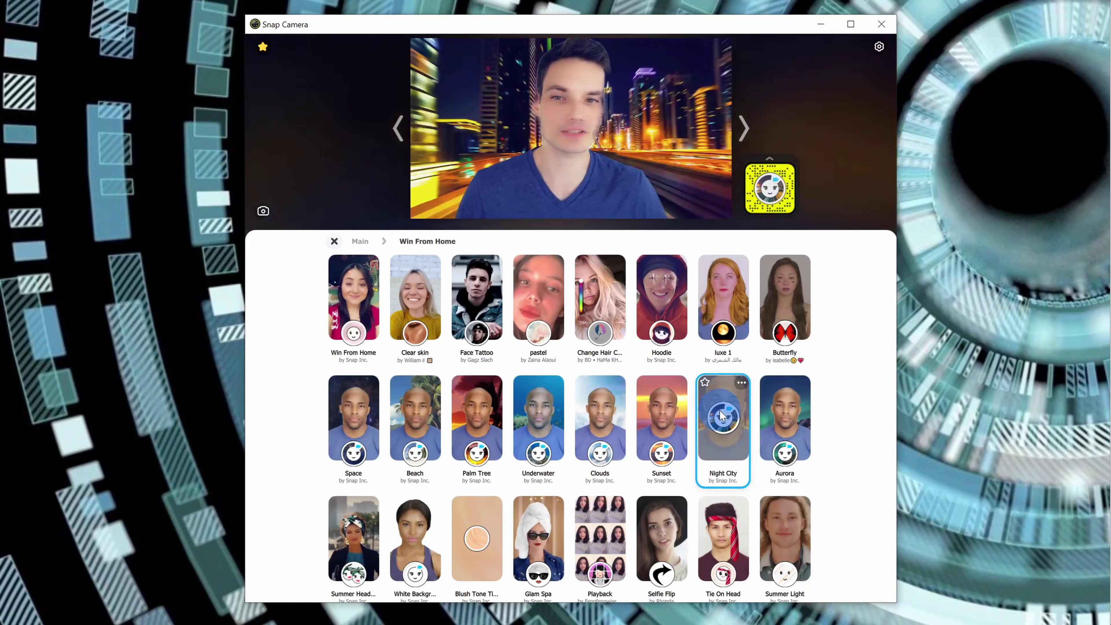
{"action": "left_click", "coordinate": [792, 404]}
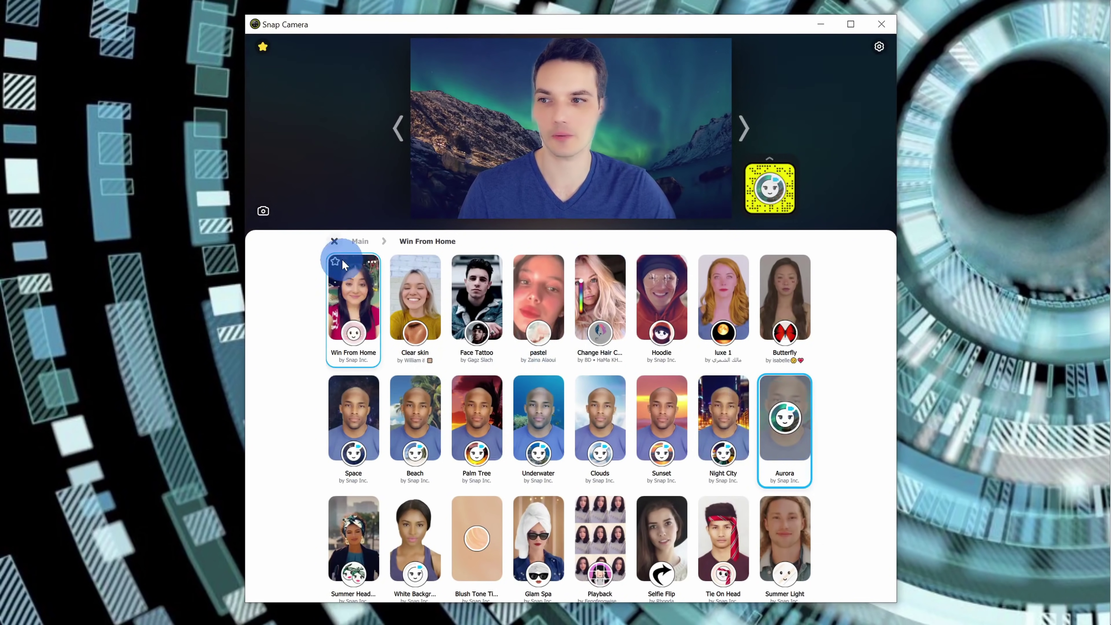
{"action": "left_click", "coordinate": [335, 241]}
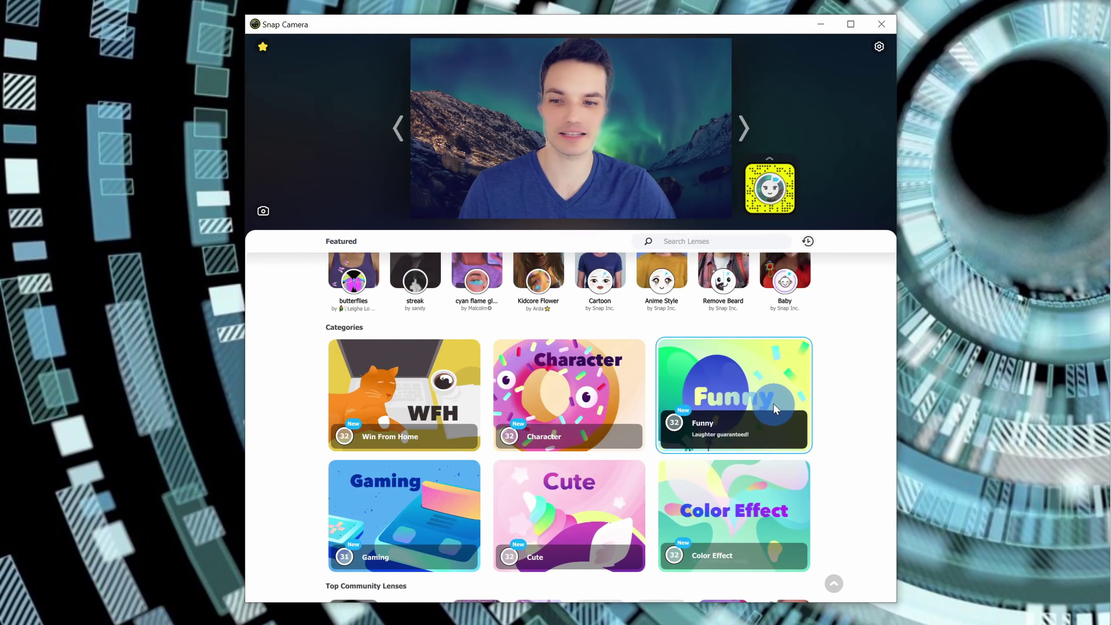
Open the Funny category and apply the Cookie Head lens
{"action": "left_click", "coordinate": [771, 383]}
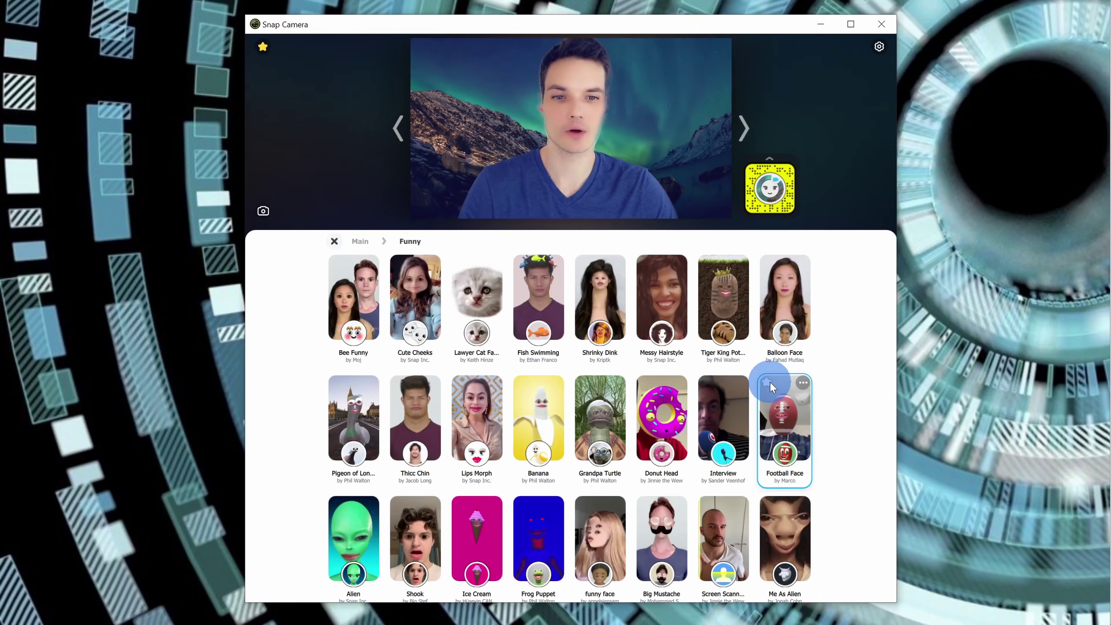
{"action": "scroll", "coordinate": [676, 313], "scroll_direction": "down", "scroll_amount": 2}
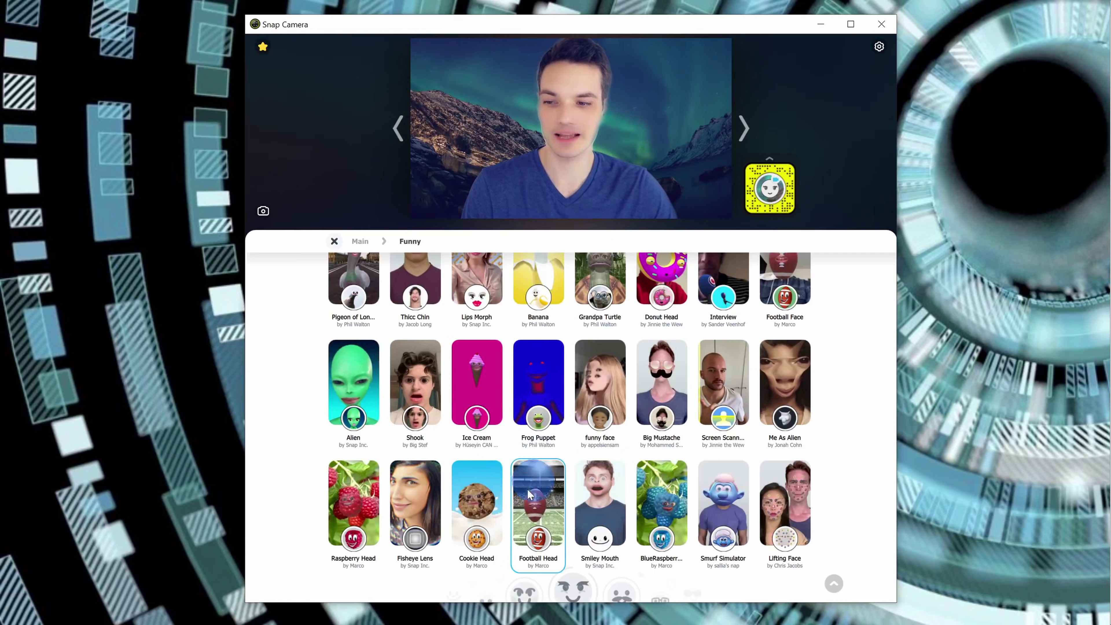
{"action": "left_click", "coordinate": [477, 510]}
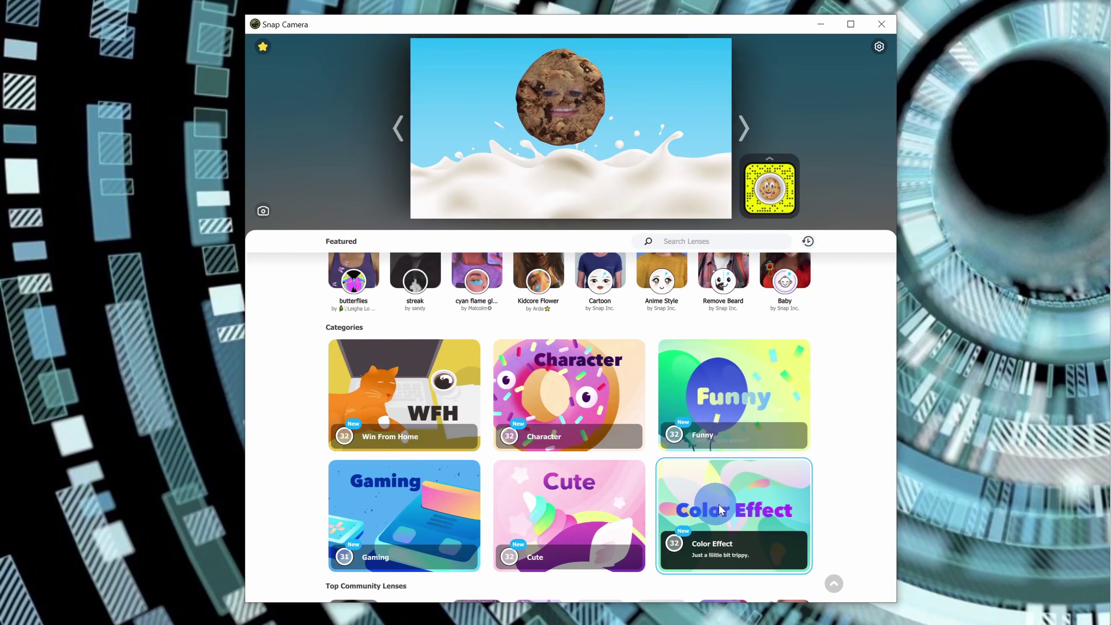
Apply the Rainbow light lens from Color Effect, then try the grape blush lens
{"action": "left_click", "coordinate": [744, 502]}
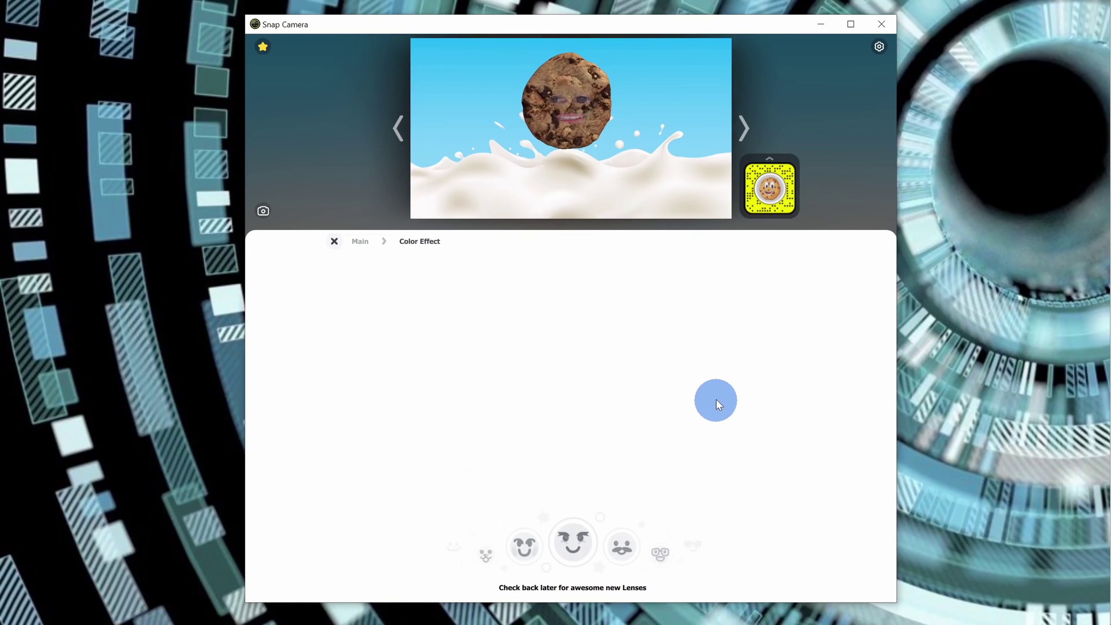
{"action": "left_click", "coordinate": [412, 302]}
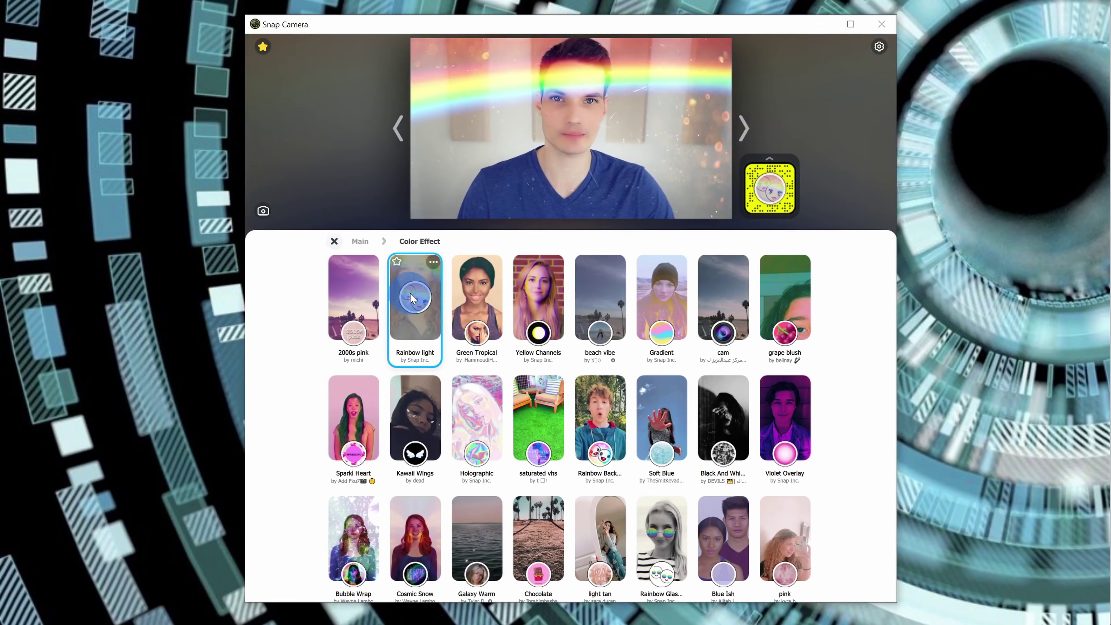
{"action": "left_click", "coordinate": [811, 355]}
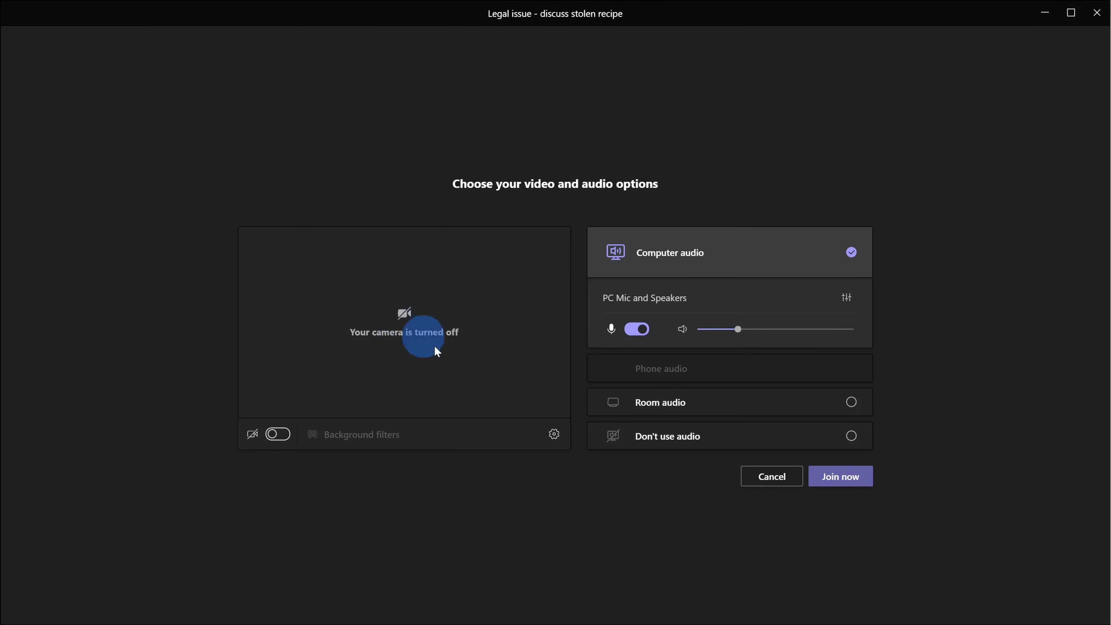
Choose Snap Camera from the Camera dropdown in Teams' device settings
{"action": "left_click", "coordinate": [554, 434]}
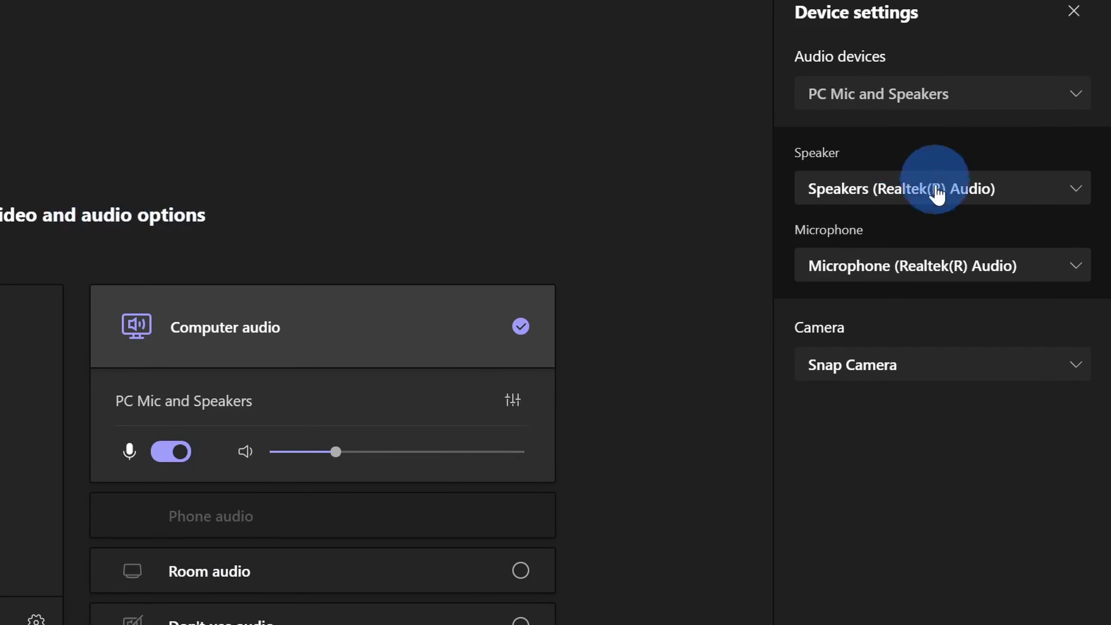
{"action": "left_click", "coordinate": [943, 377]}
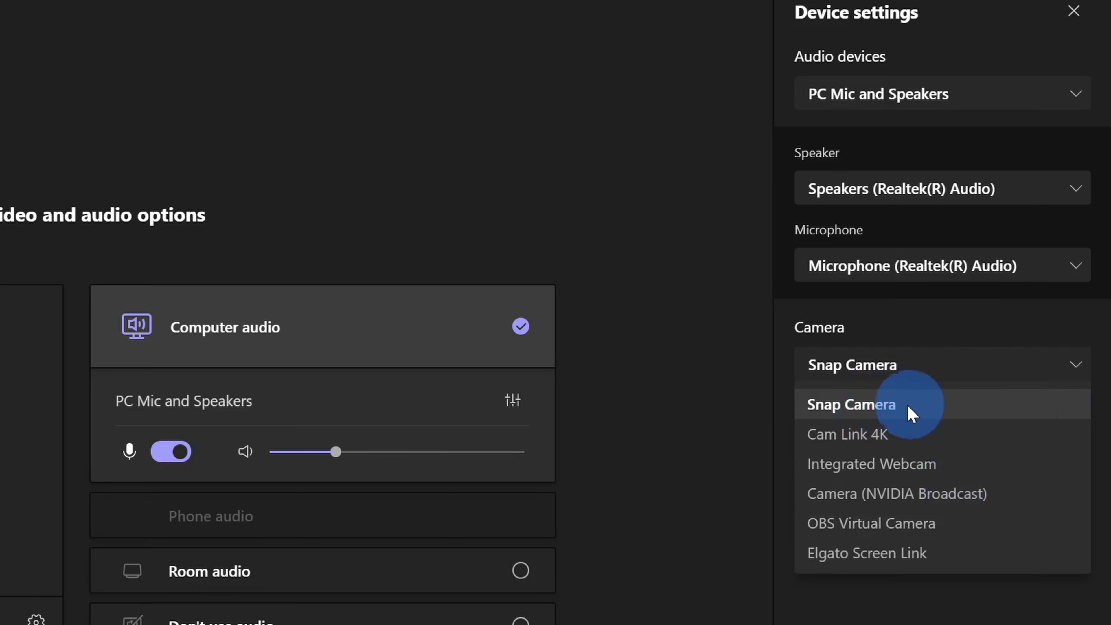
{"action": "left_click", "coordinate": [918, 408]}
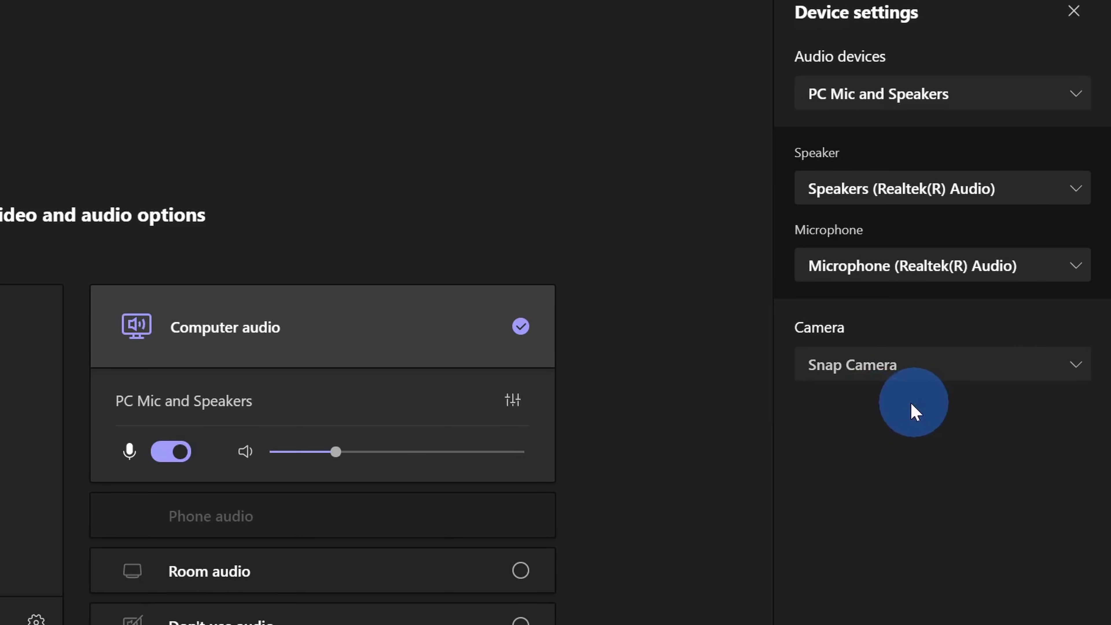
Switch the camera on in the Teams pre-join screen
{"action": "left_click", "coordinate": [175, 435]}
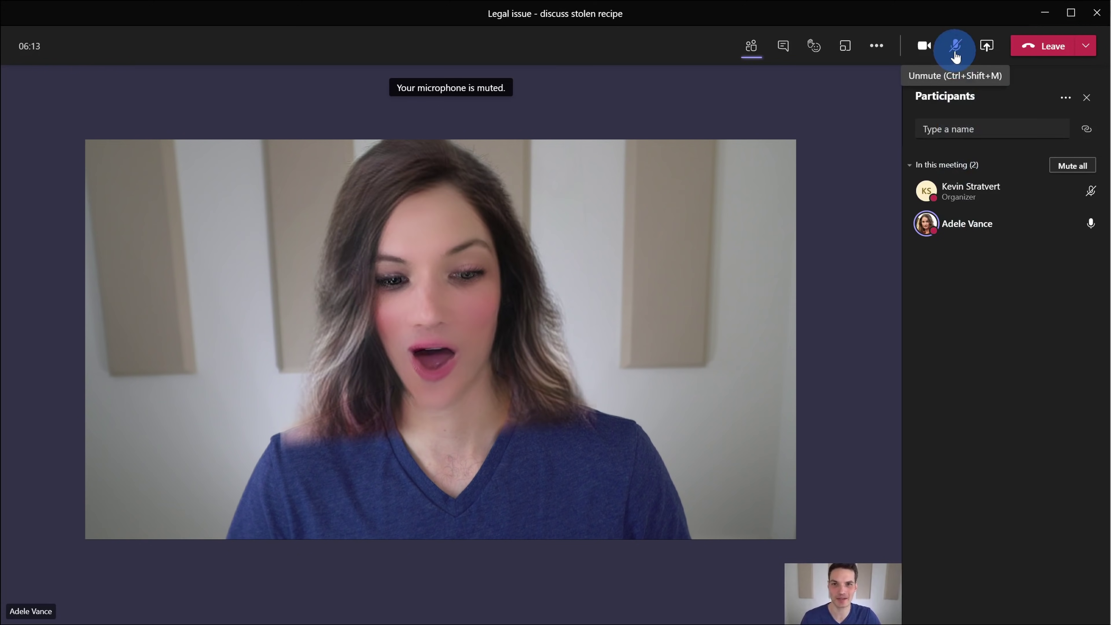
Unmute the mic, start recording the Teams meeting, then mute and unmute the mic again
{"action": "left_click", "coordinate": [956, 54]}
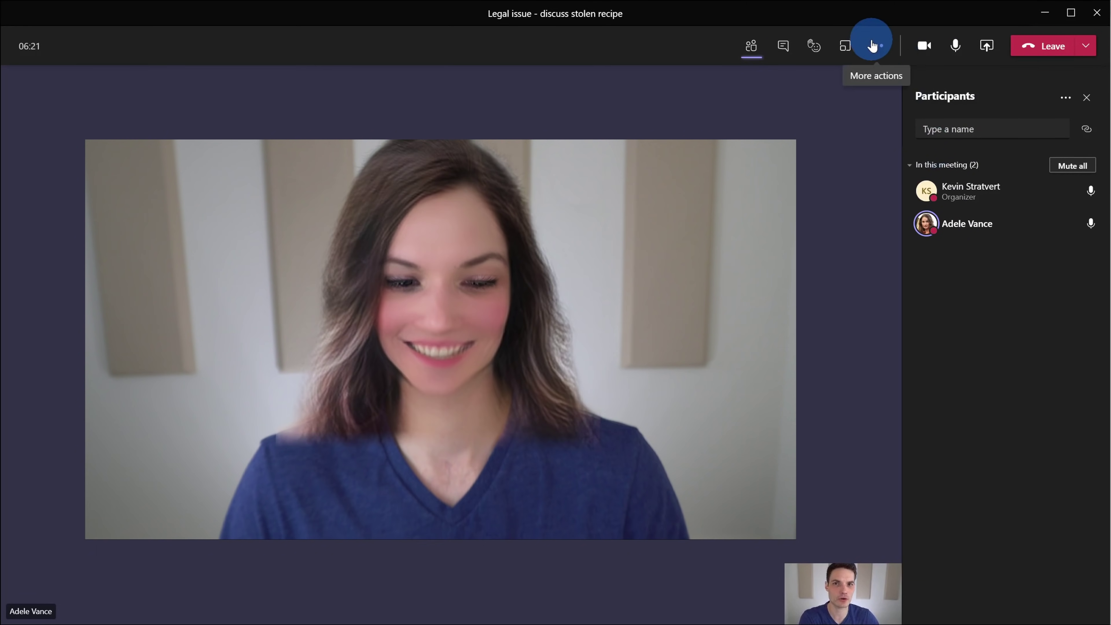
{"action": "left_click", "coordinate": [873, 47]}
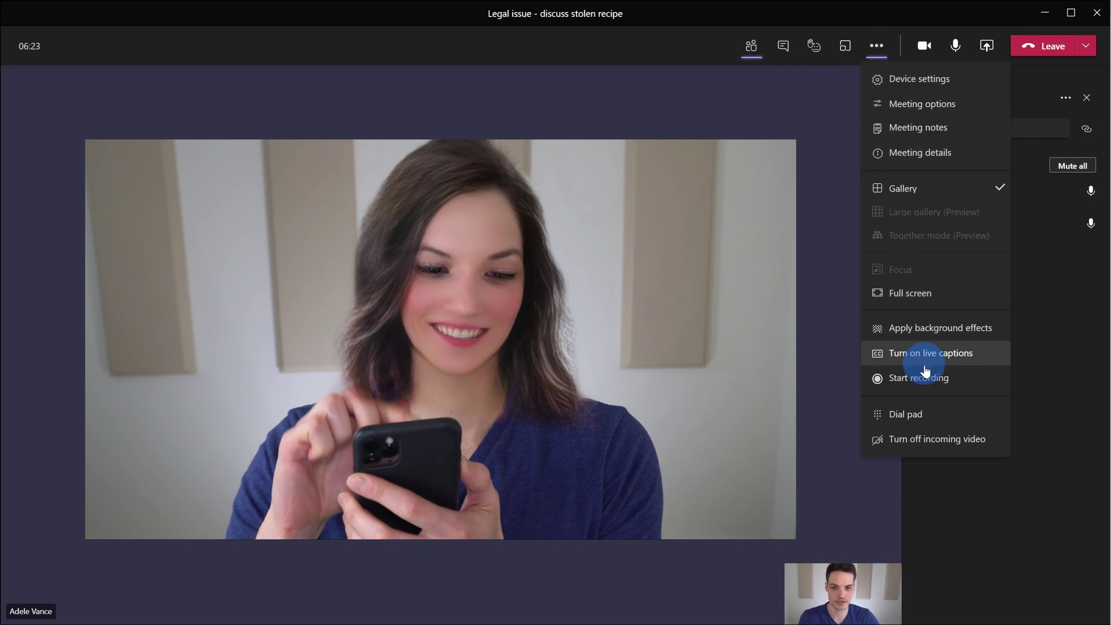
{"action": "left_click", "coordinate": [927, 377]}
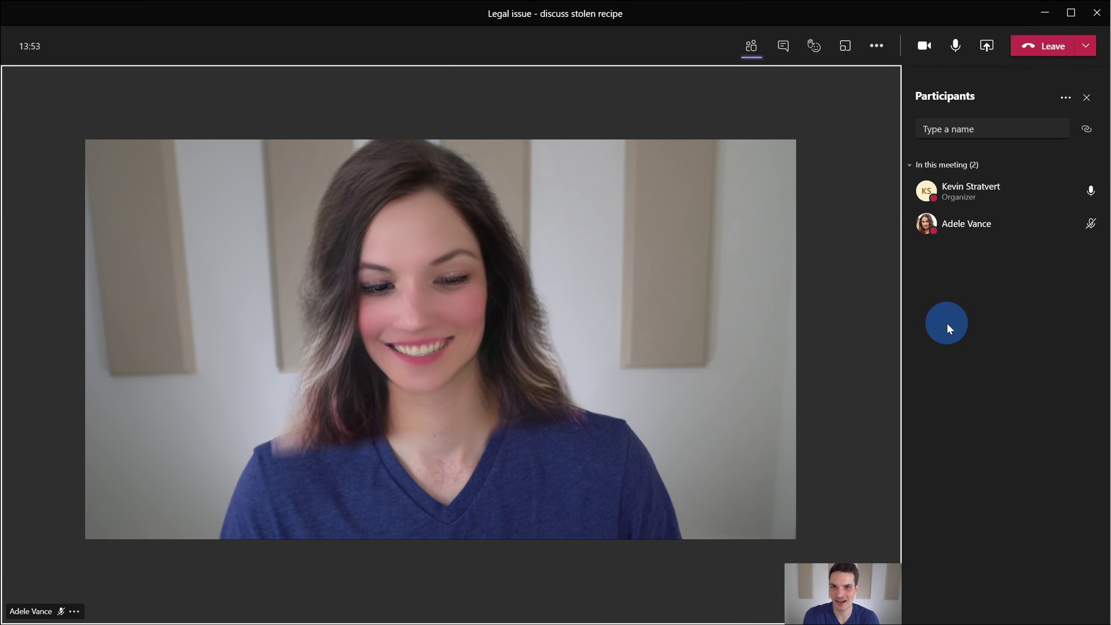
{"action": "left_click", "coordinate": [956, 45]}
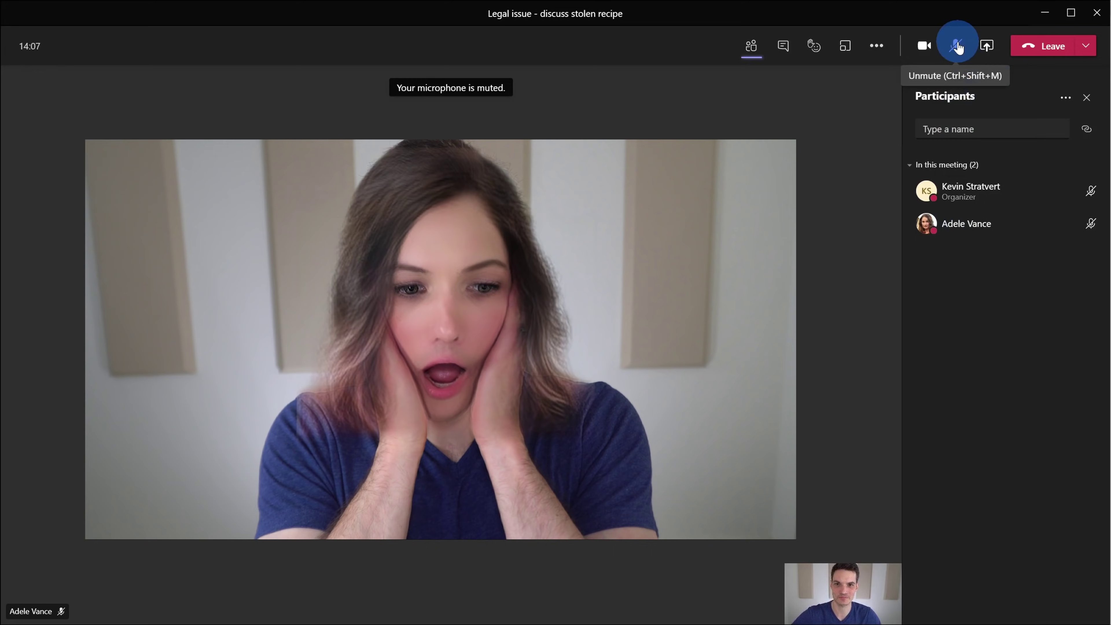
{"action": "left_click", "coordinate": [957, 46]}
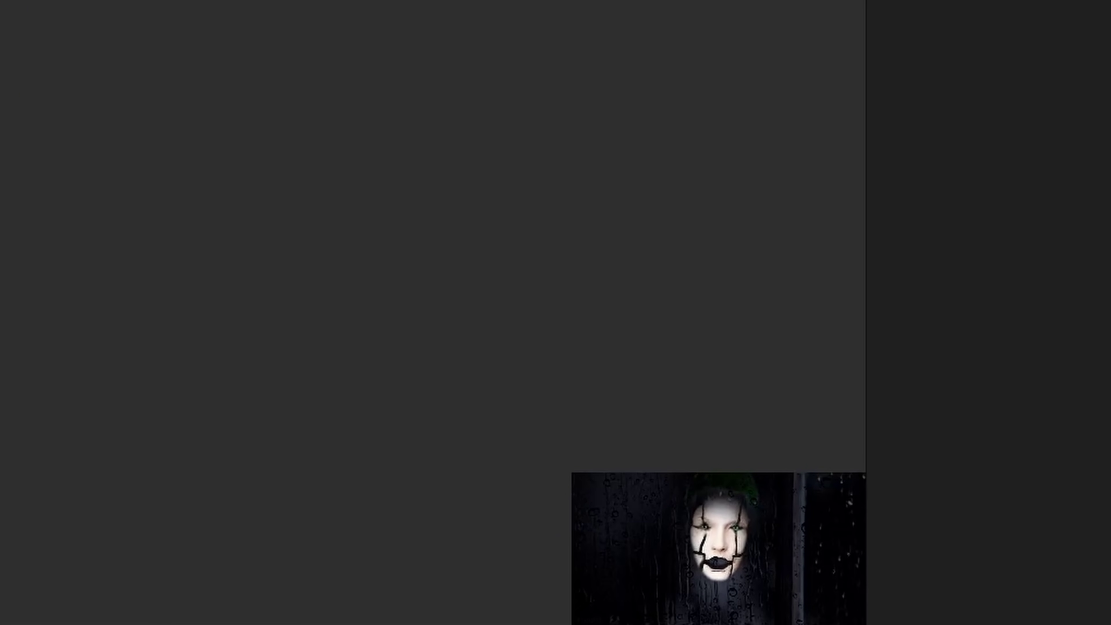